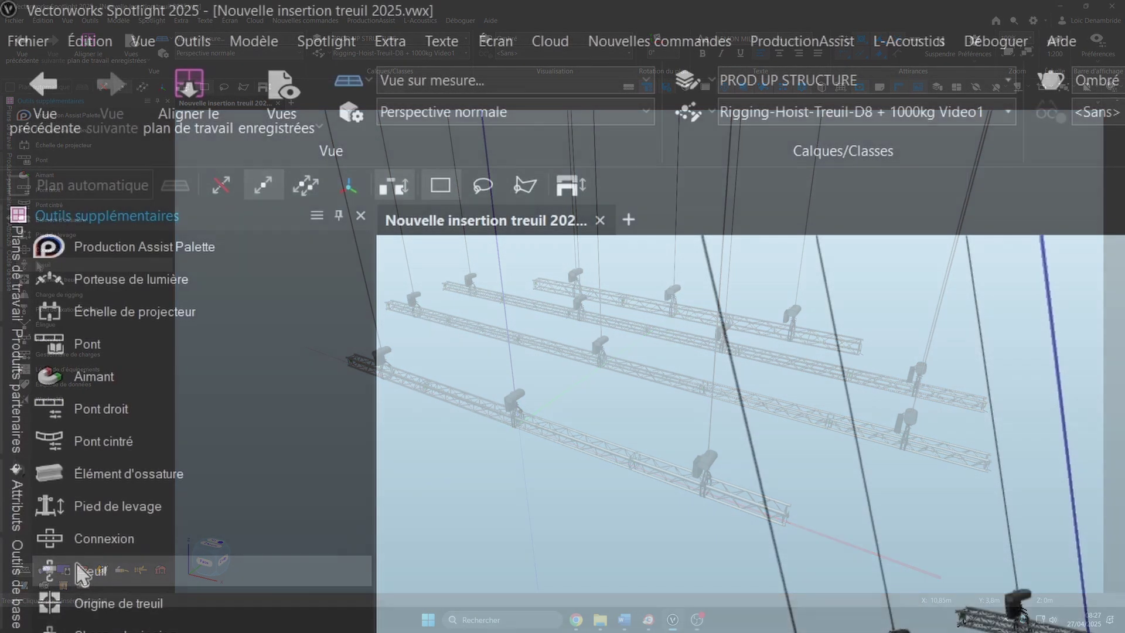
- Select the Treuil (hoist) tool in the Outils supplémentaires palette
left_click(79, 569)
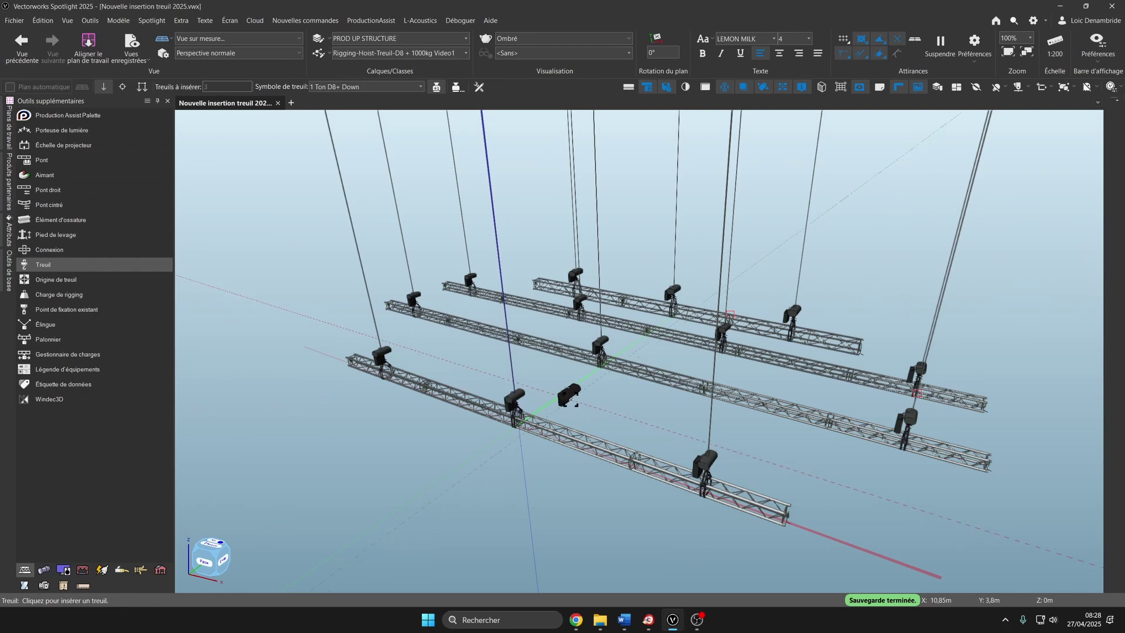
- Switch to Top/Plan view and reactivate the Treuil tool, keeping the current hoist symbol
key("F5")
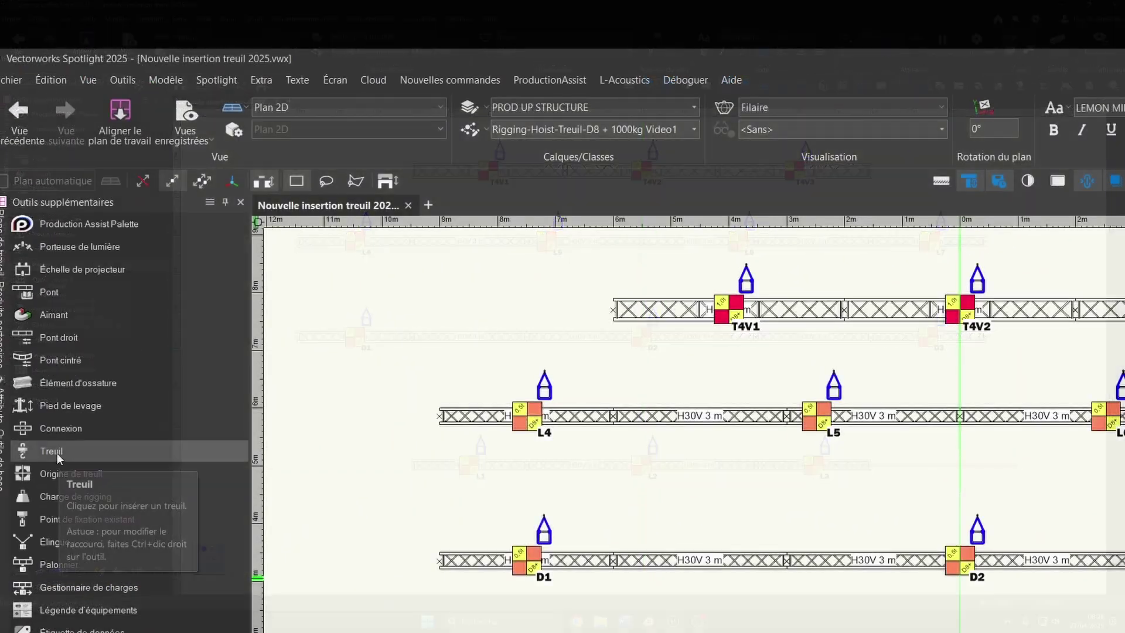
left_click(0, 259)
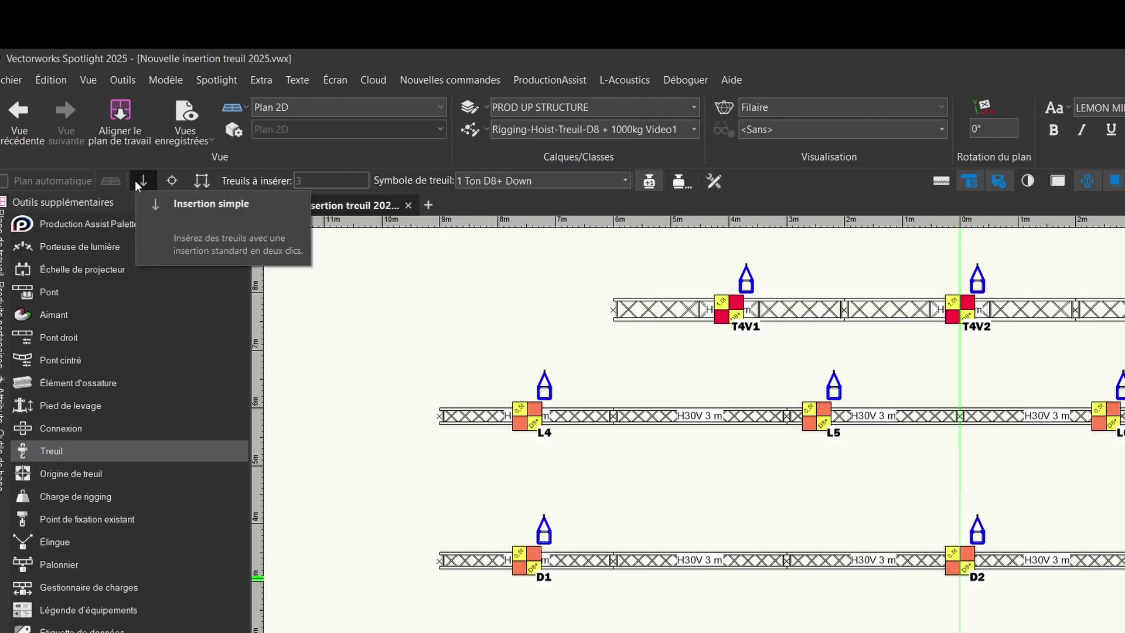
left_click(515, 180)
left_click(516, 177)
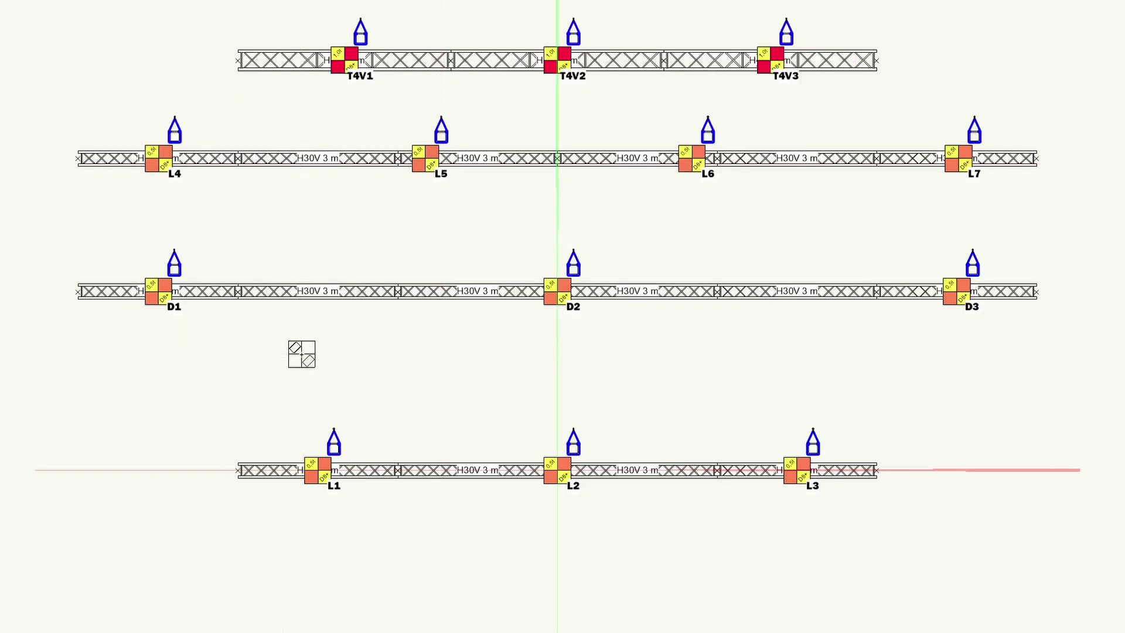
- Place free-standing hoists V4 to V7 in a row between the D and L trusses
left_click(302, 354)
left_click(462, 354)
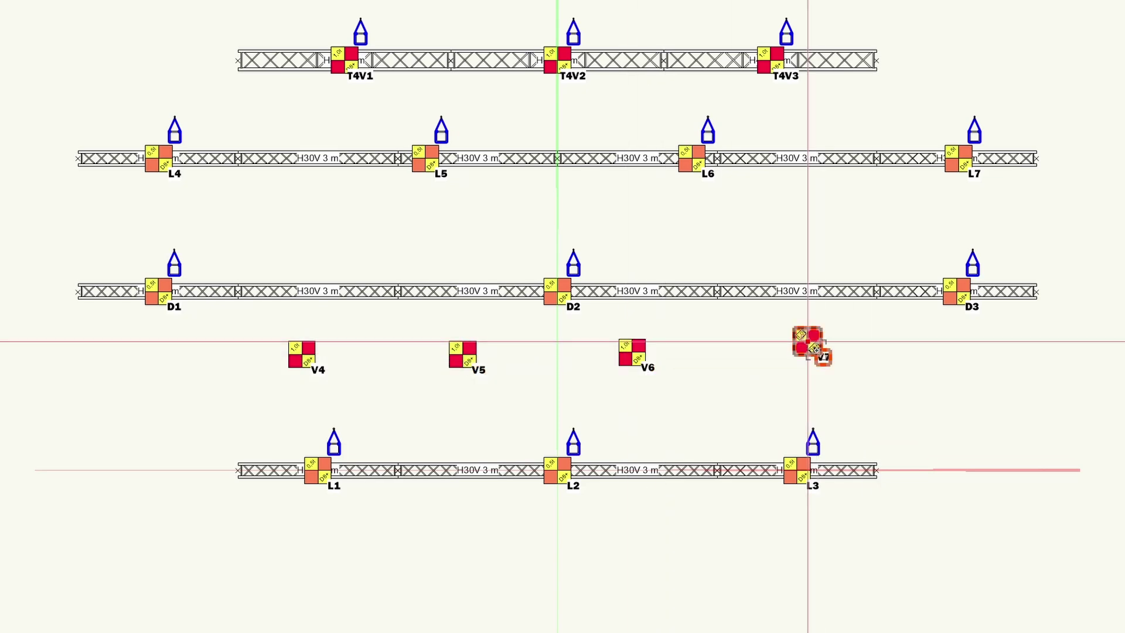
left_click(809, 342)
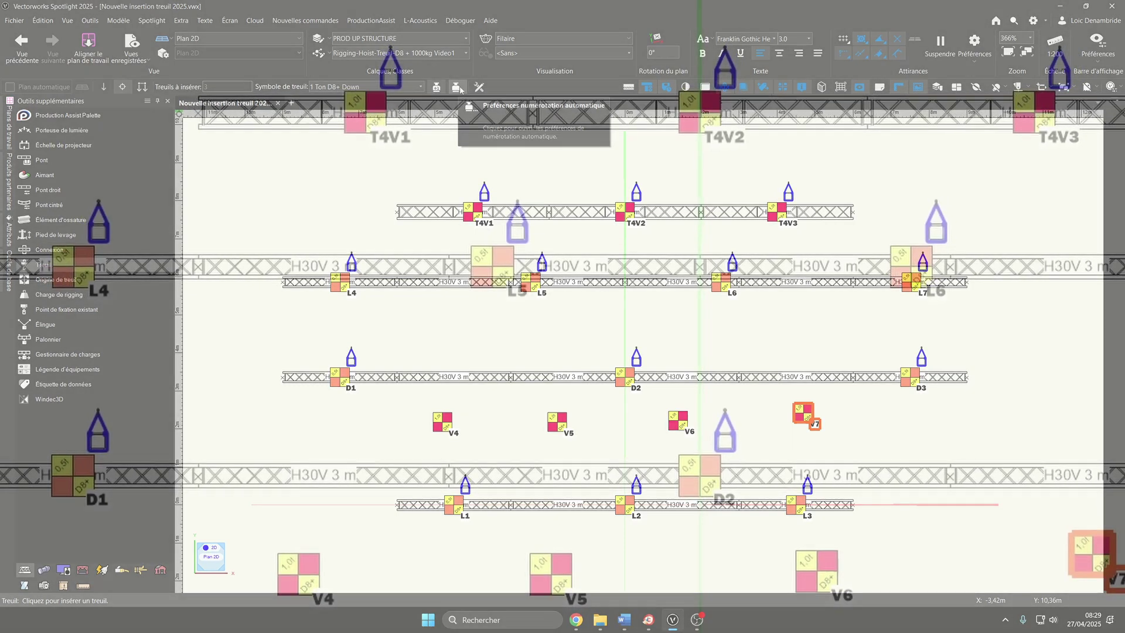
- In auto-numbering preferences, replace the Video function prefix with Deco and untick the truss-system name
left_click(460, 89)
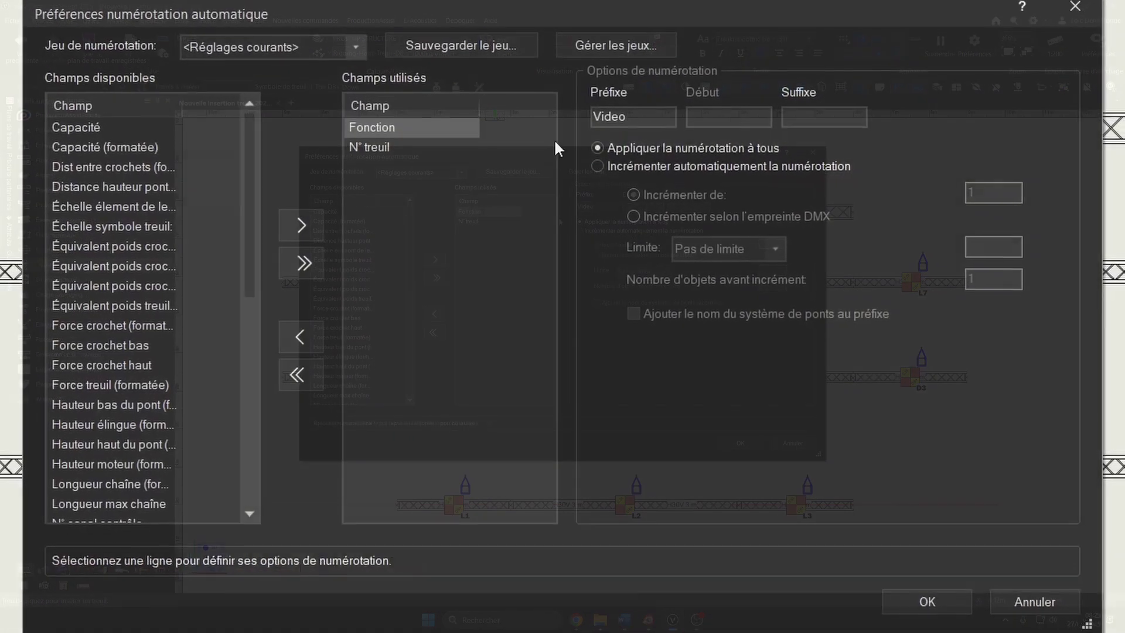
left_click(600, 205)
left_click_drag(600, 205, 578, 208)
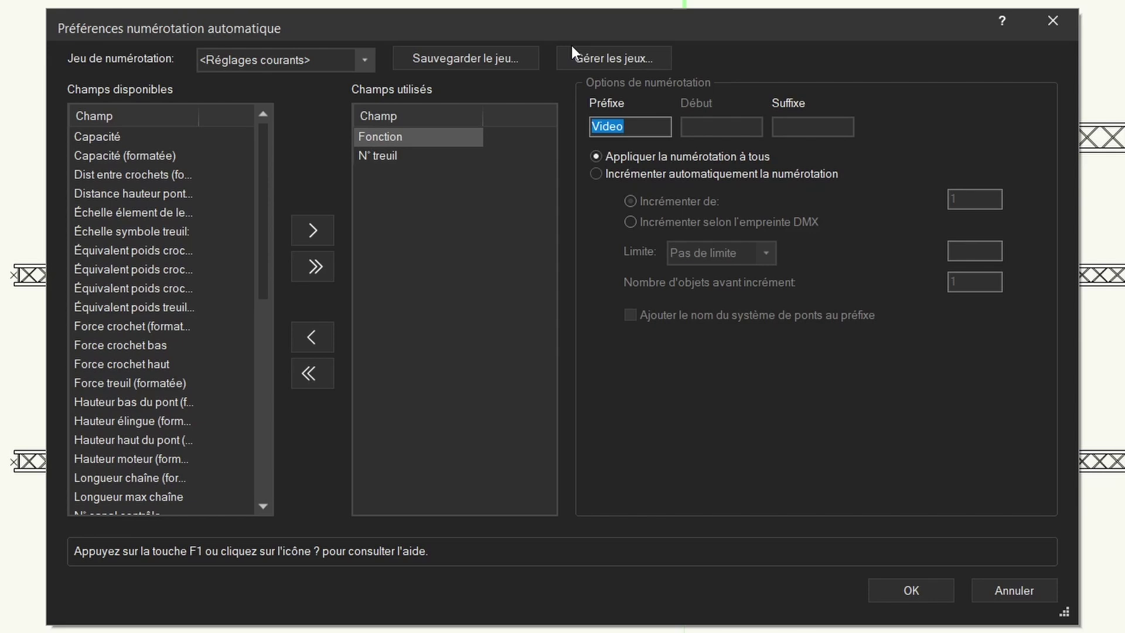
type("Deco")
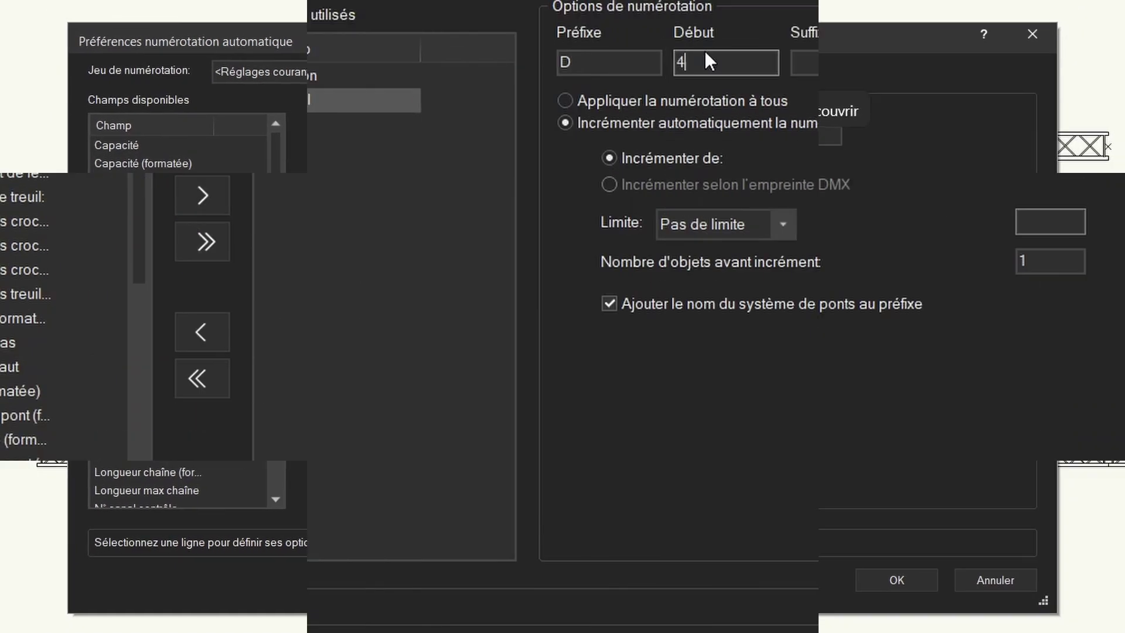
left_click(610, 307)
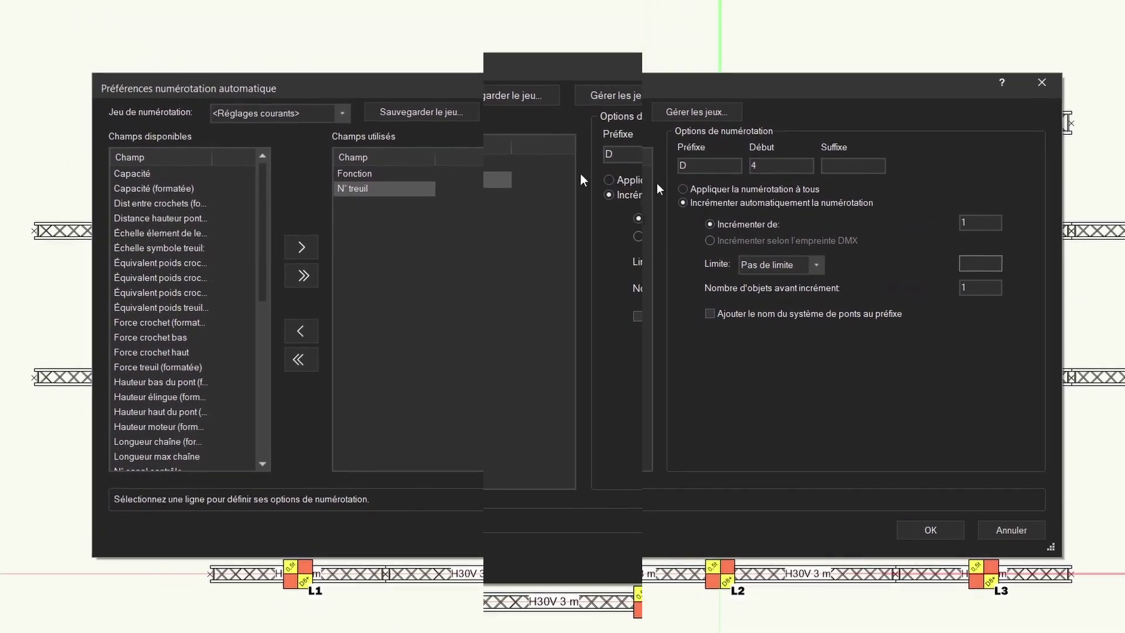
left_click(437, 166)
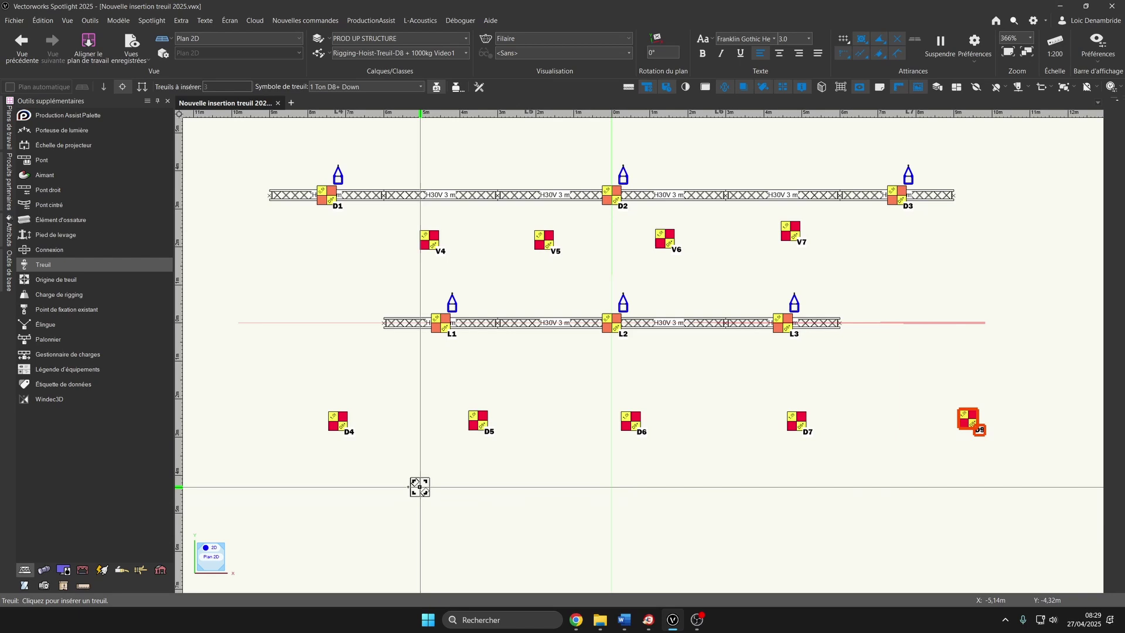
- Zoom in to check the new D4 hoist label, then zoom out and pan the plan left
scroll(366, 481, "up", 3)
key("x")
scroll(334, 434, "up", 3)
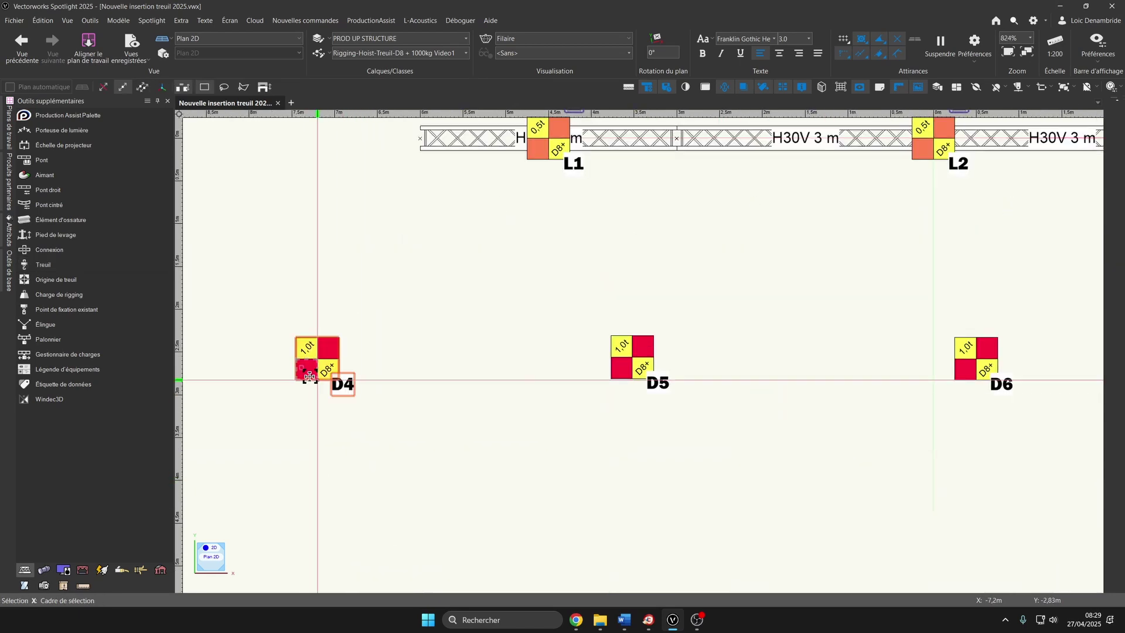
scroll(819, 439, "down", 6)
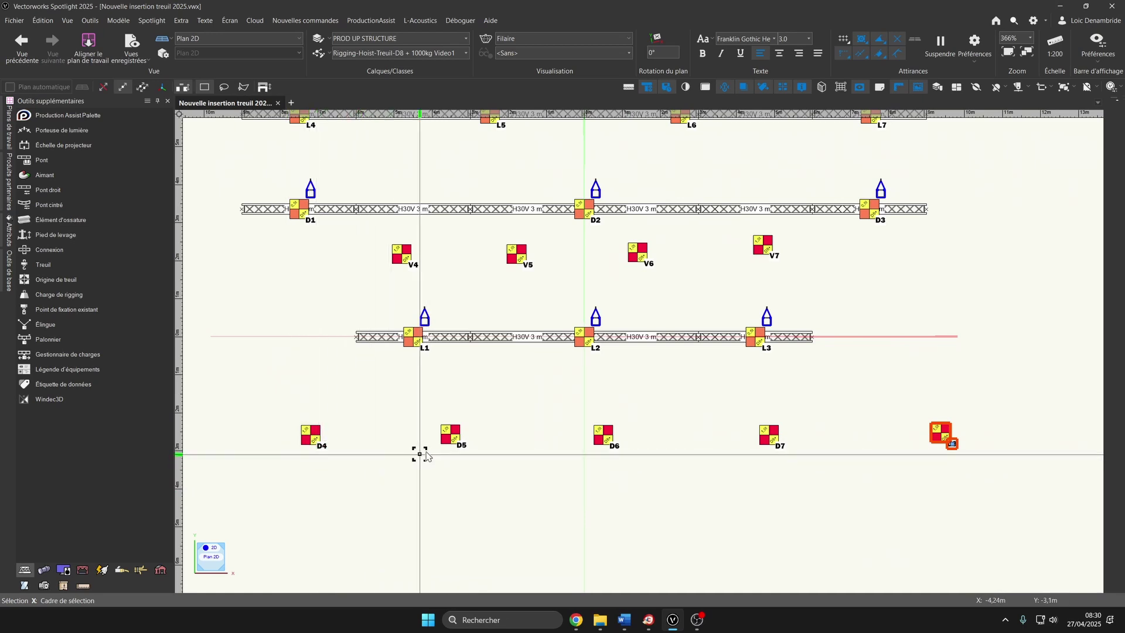
middle_click_drag(452, 377, 425, 379)
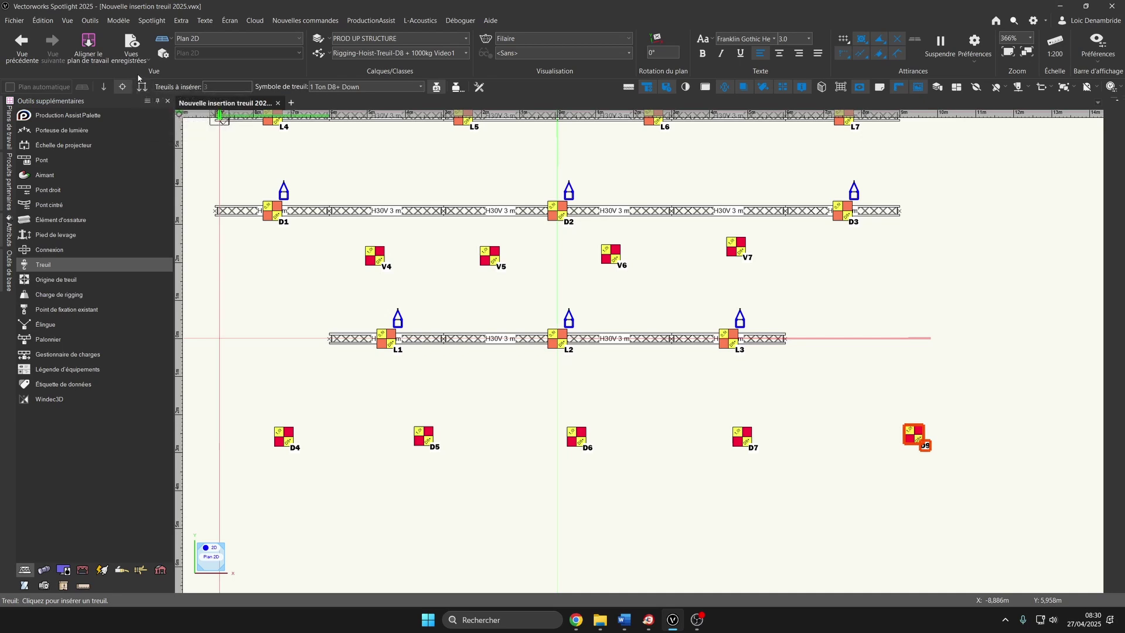
- Zoom and pan the plan to show the T4V, empty truss, D and L rows
scroll(293, 170, "down", 3)
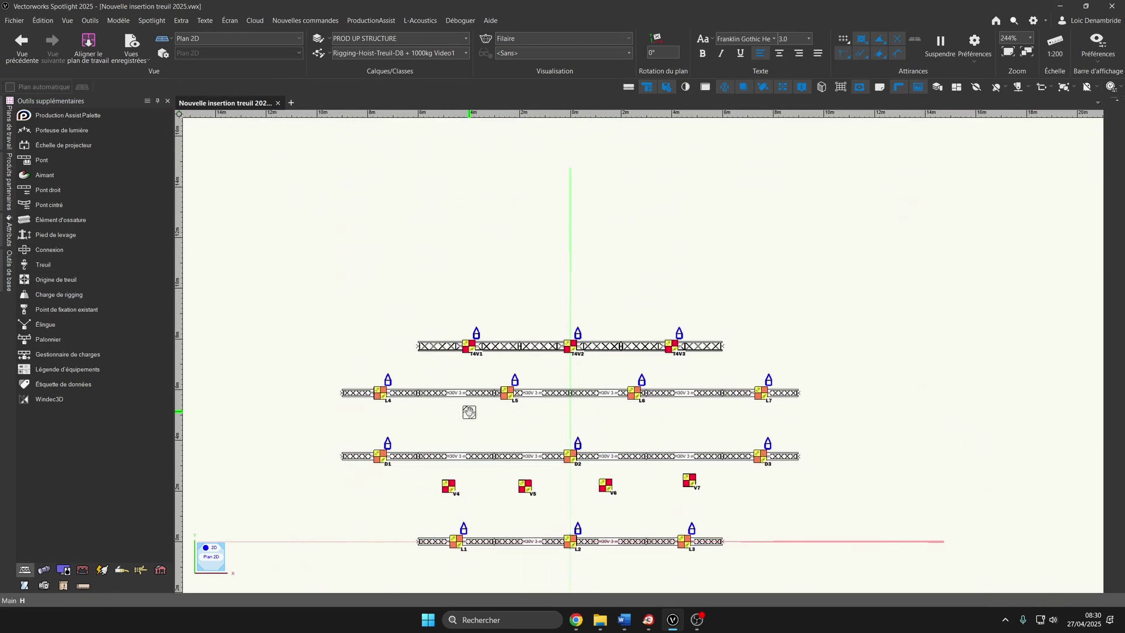
scroll(466, 411, "up", 3)
middle_click_drag(489, 371, 495, 409)
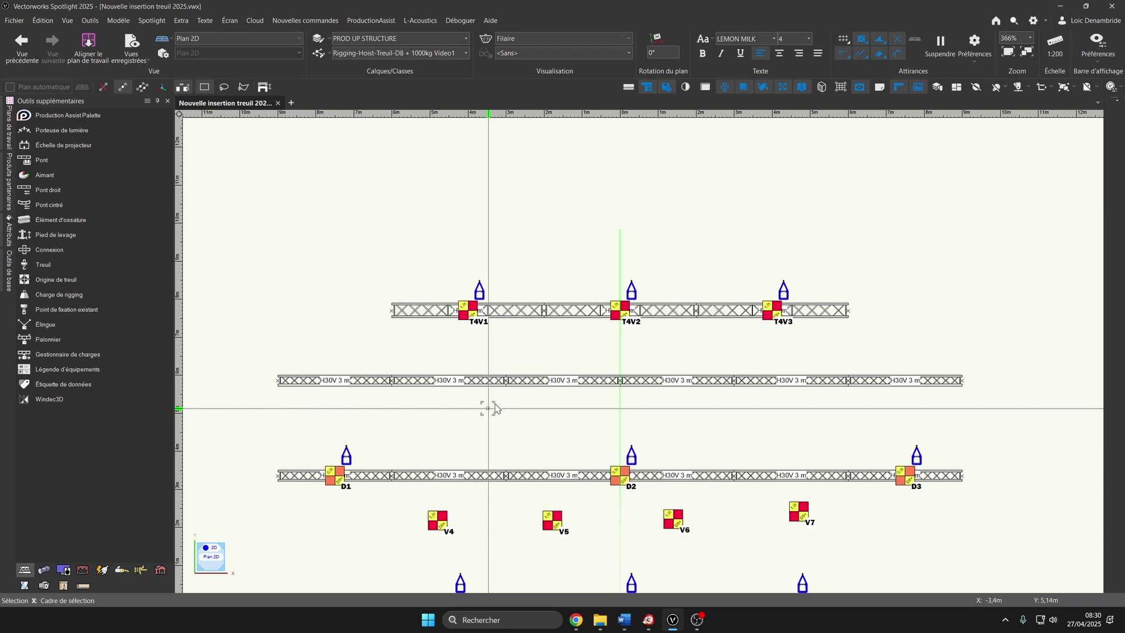
mouse_move(449, 427)
middle_mouse_down()
mouse_move(412, 402)
mouse_move(396, 272)
mouse_move(440, 339)
middle_mouse_up()
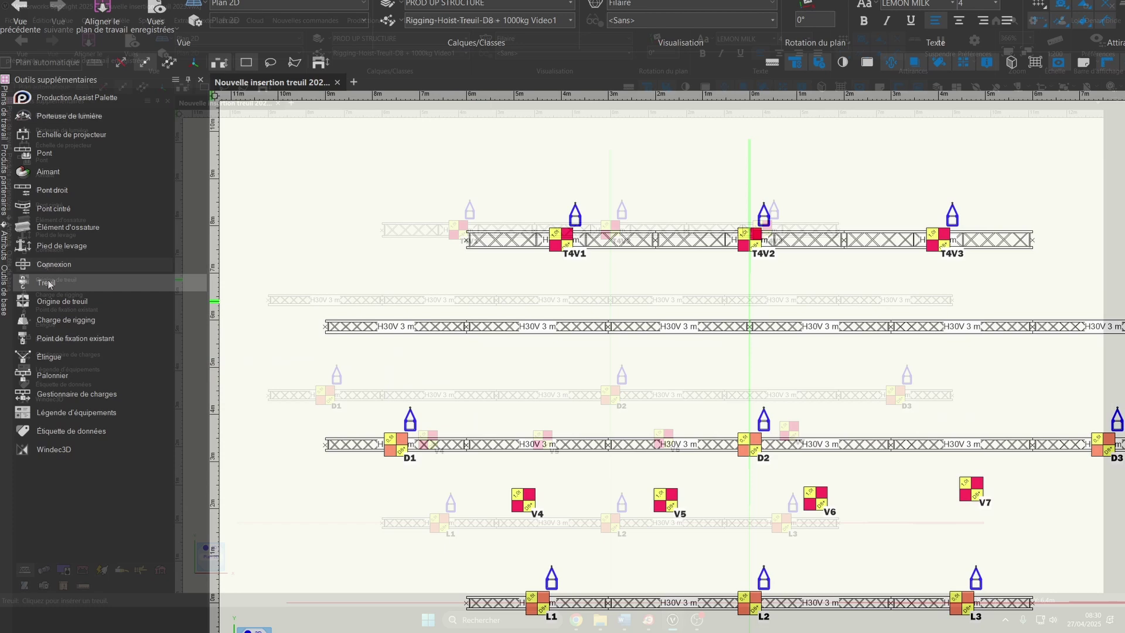
- Set the Treuil tool to distributed insertion of 4 hoists with the 1/4 Ton D8+ Down symbol
left_click(47, 285)
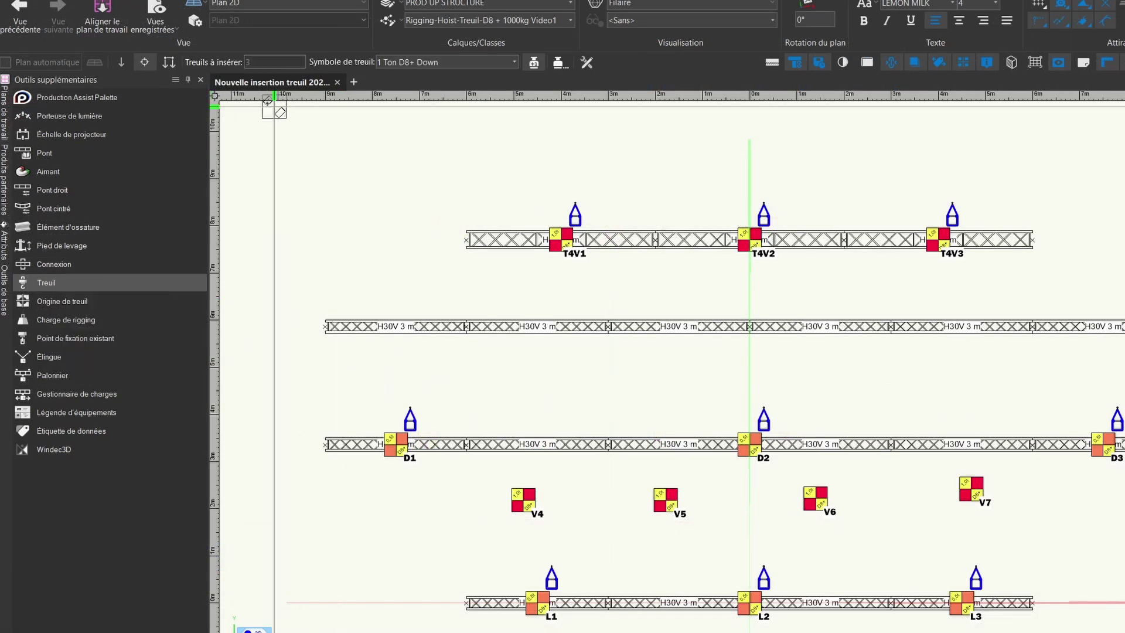
left_click(168, 60)
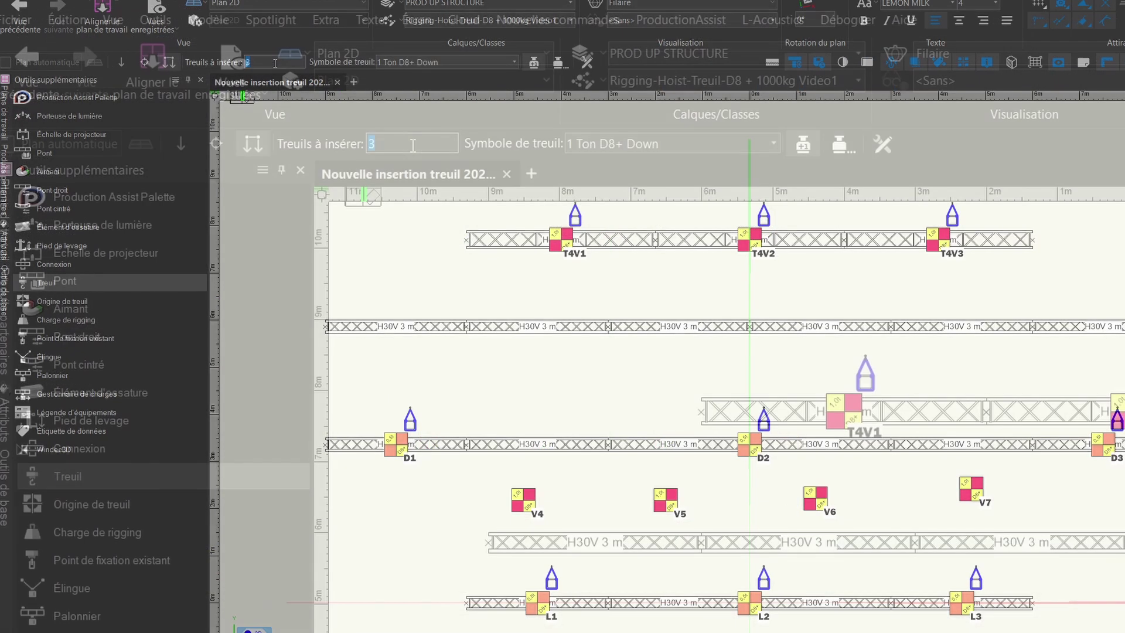
double_click(243, 61)
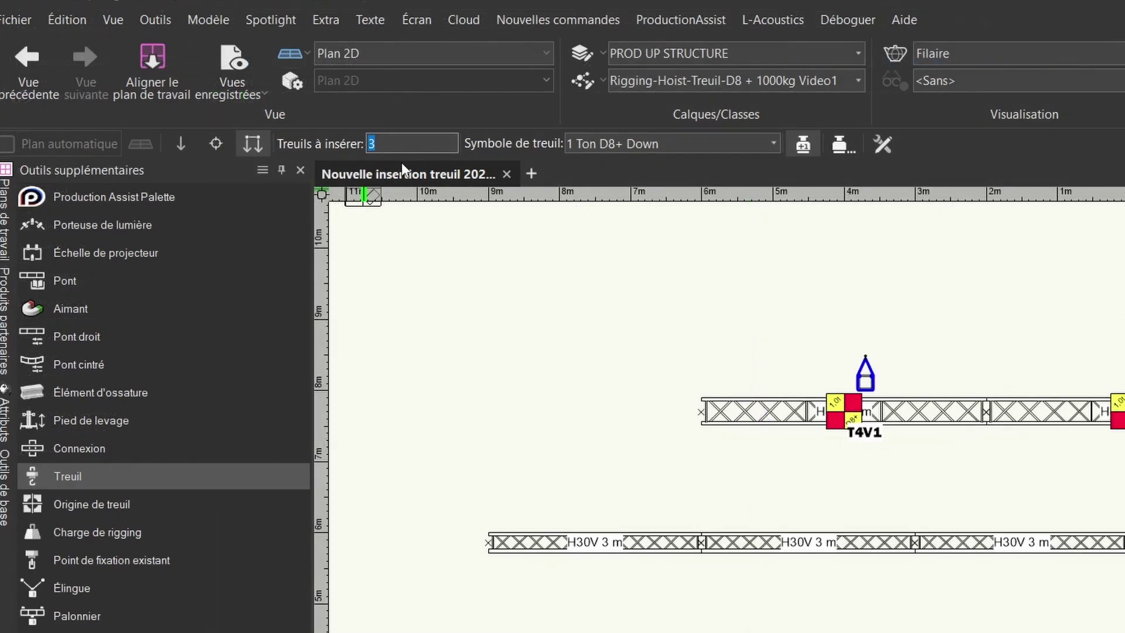
left_click(773, 143)
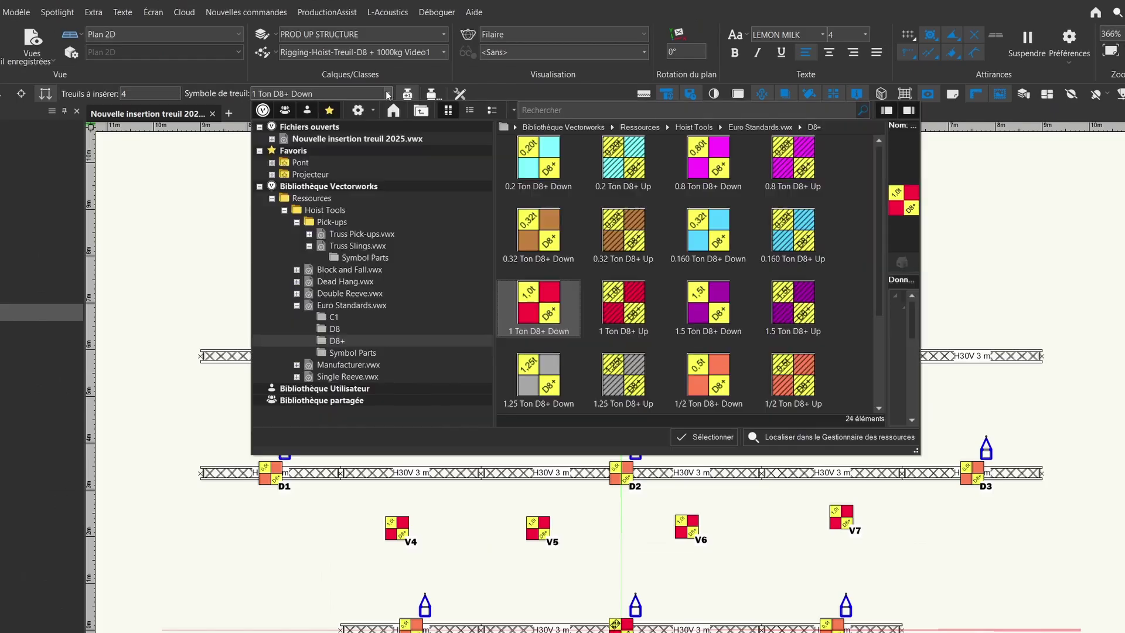
scroll(755, 302, "down", 3)
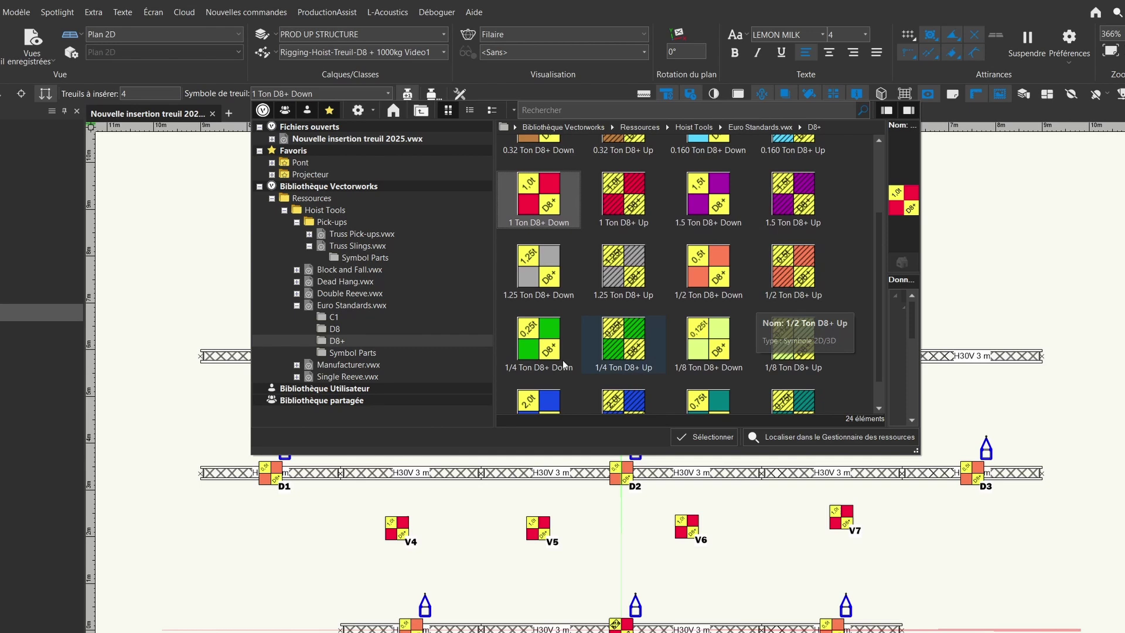
double_click(537, 342)
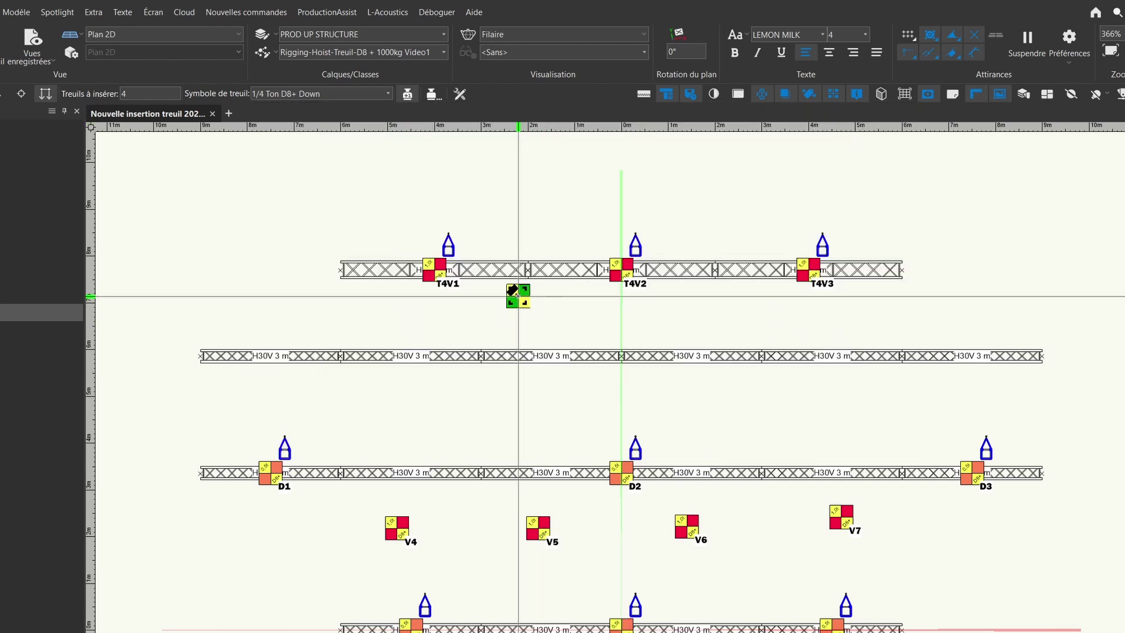
- Distribute four hoists, L10 to L13, along the second truss starting from its left end
left_click(433, 94)
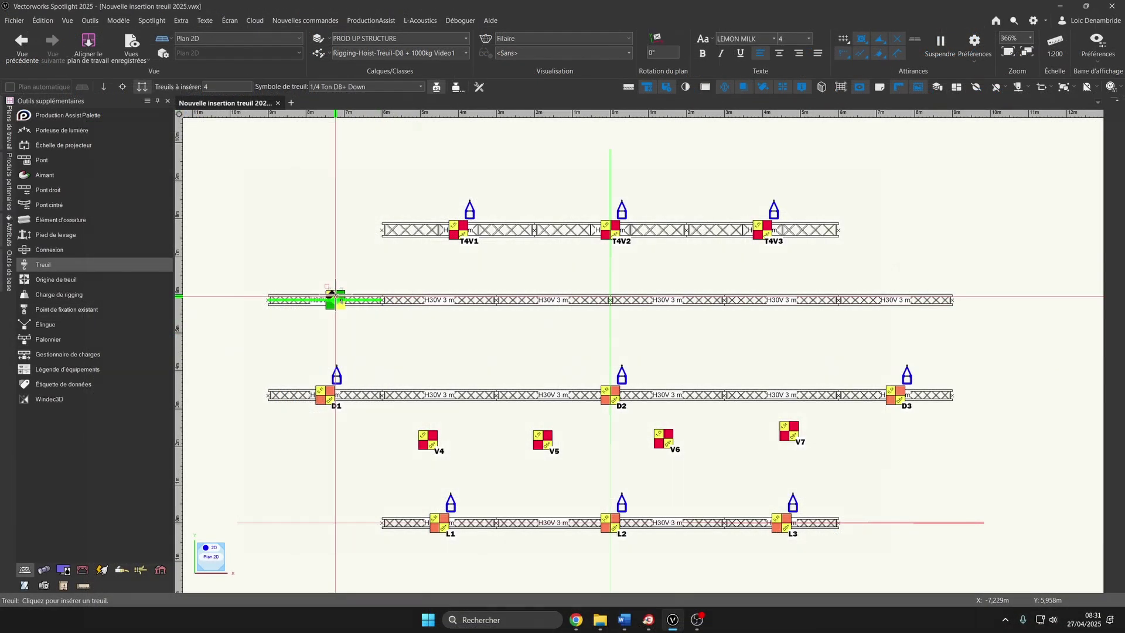
left_click(326, 299)
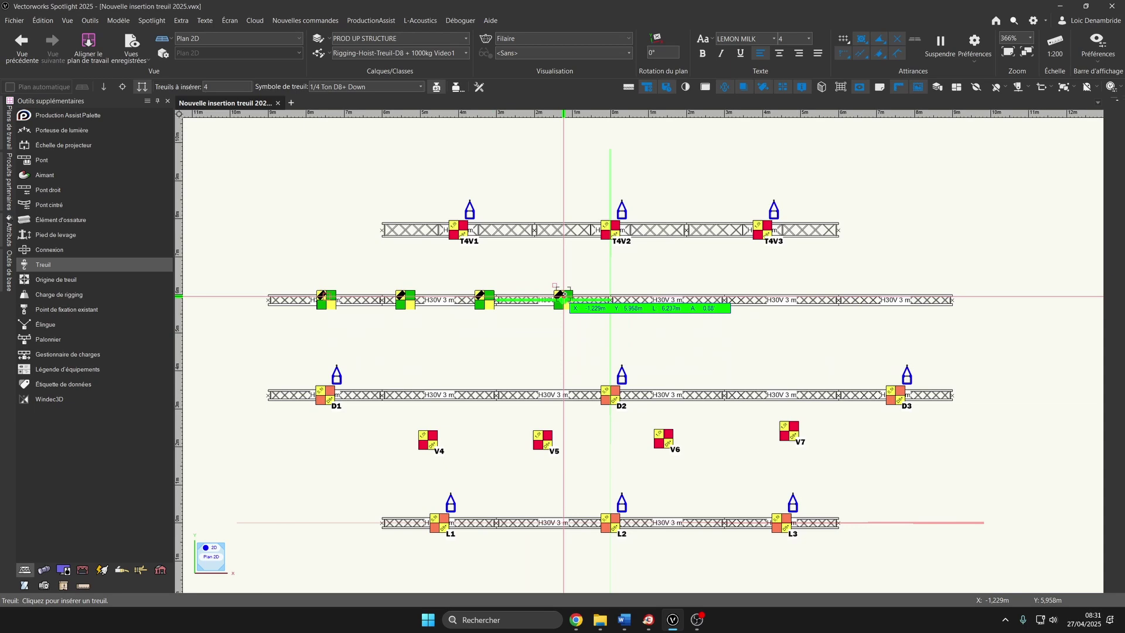
scroll(863, 269, "up", 2)
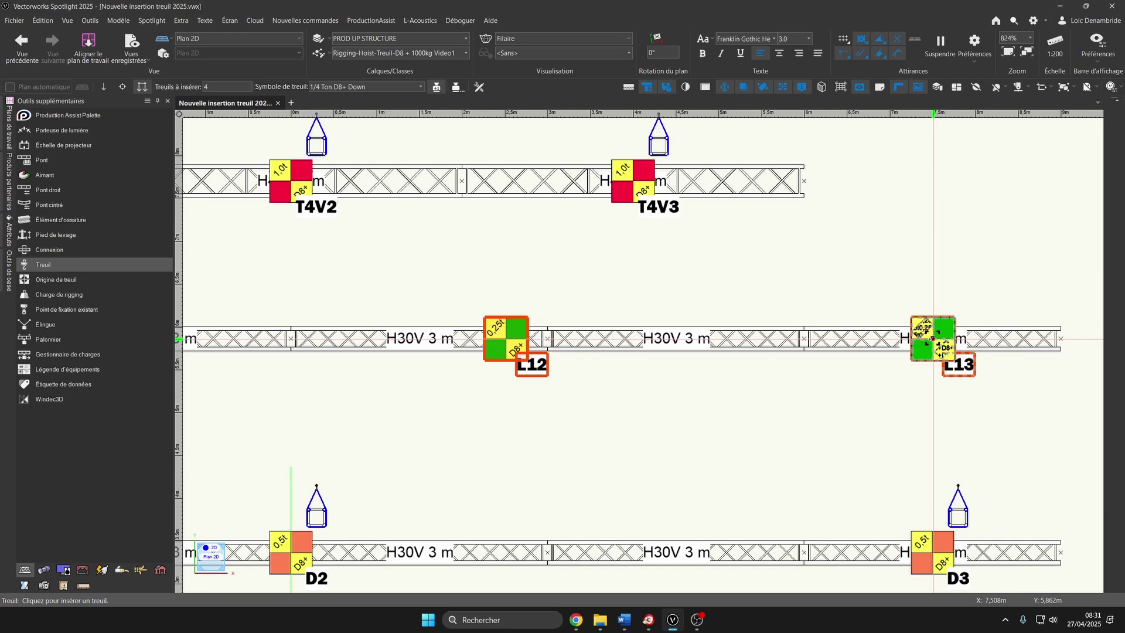
scroll(926, 332, "down", 2)
- Return to selection and select hoist L10 on the second truss
key("x")
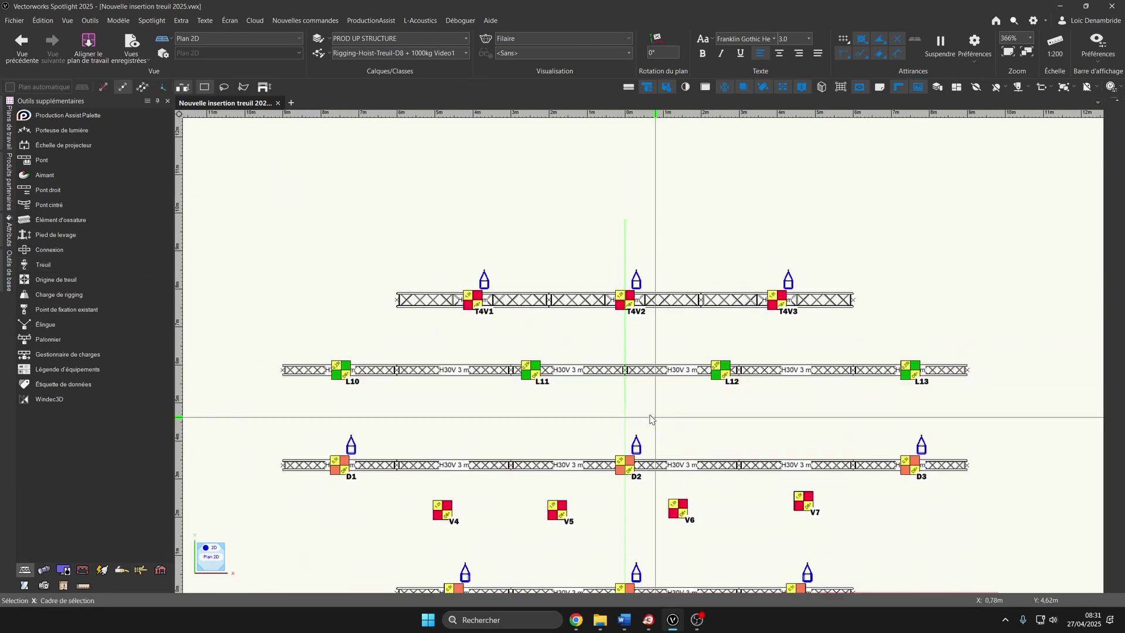
scroll(316, 398, "up", 2)
left_click(390, 353)
scroll(806, 371, "down", 2)
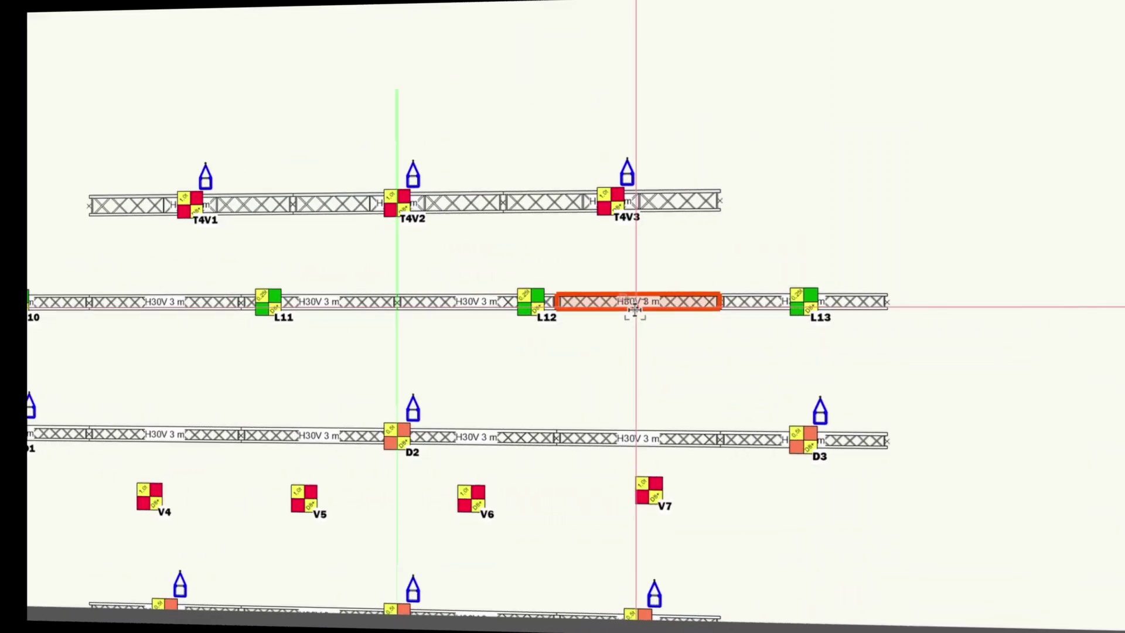
- Select all objects linked to the truss system and fly around it in 3D to inspect the hoists
right_click(753, 369)
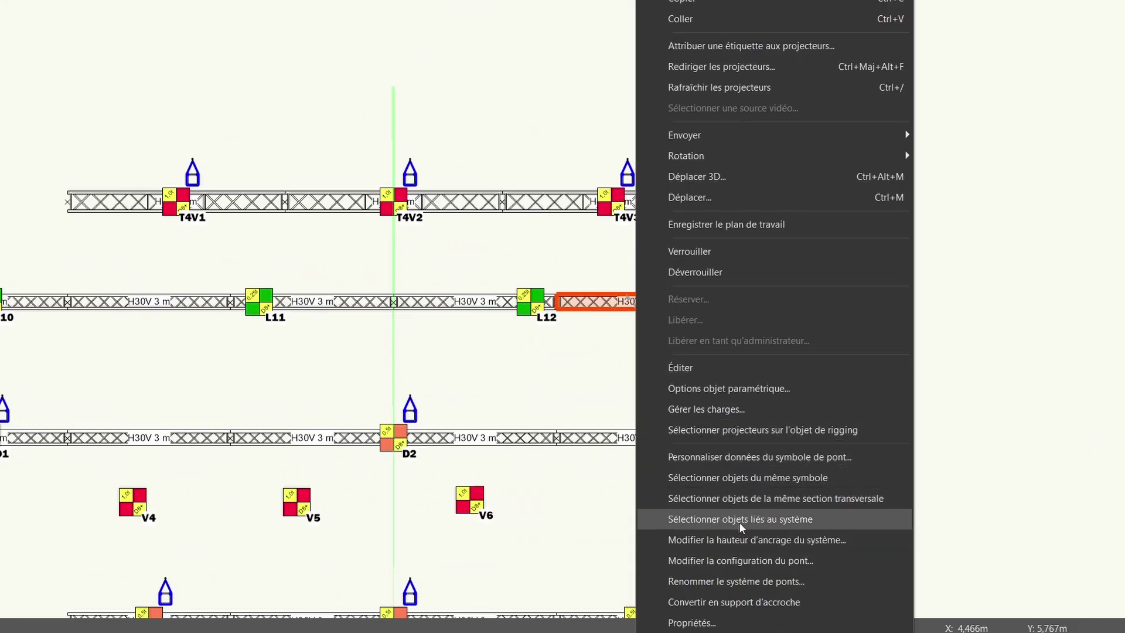
left_click(741, 519)
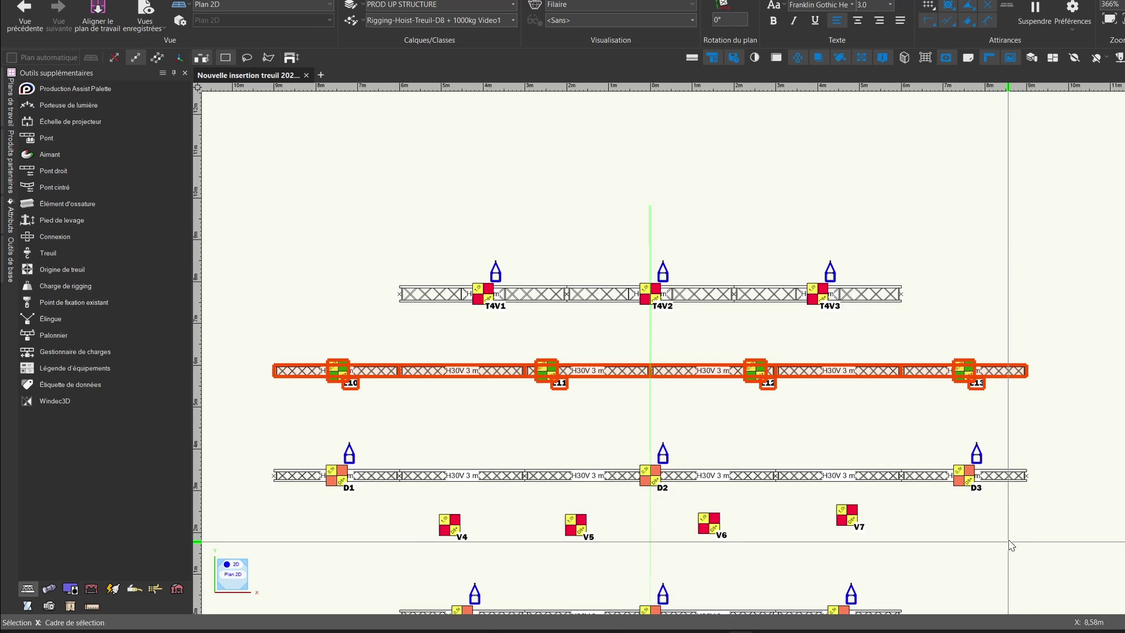
left_click_drag(976, 461, 902, 338)
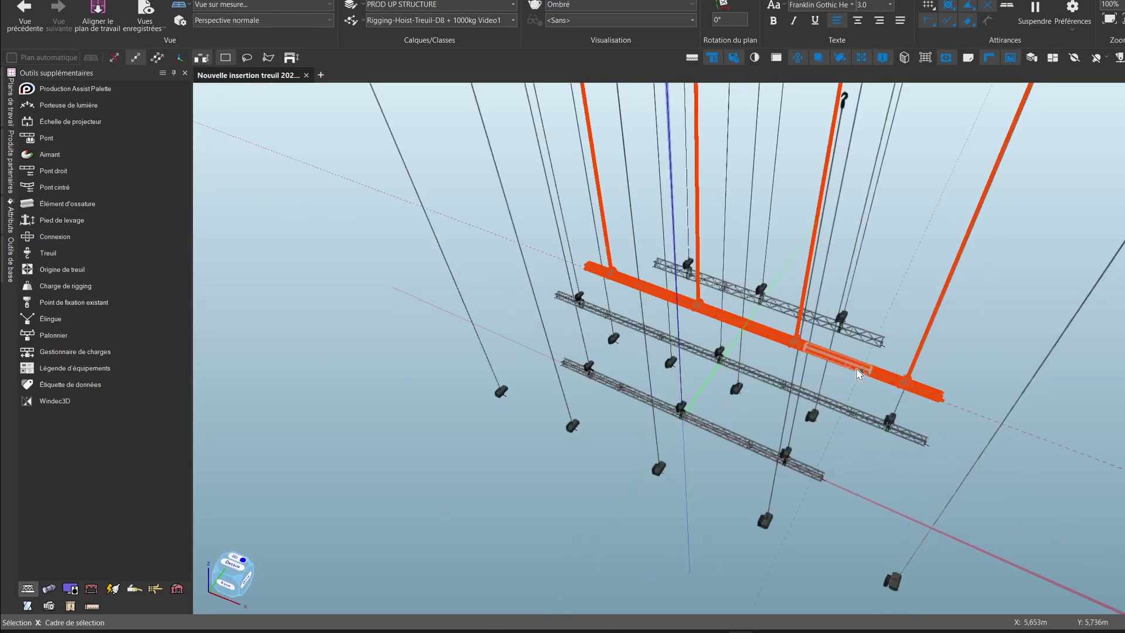
left_click_drag(858, 374, 810, 447)
key("x")
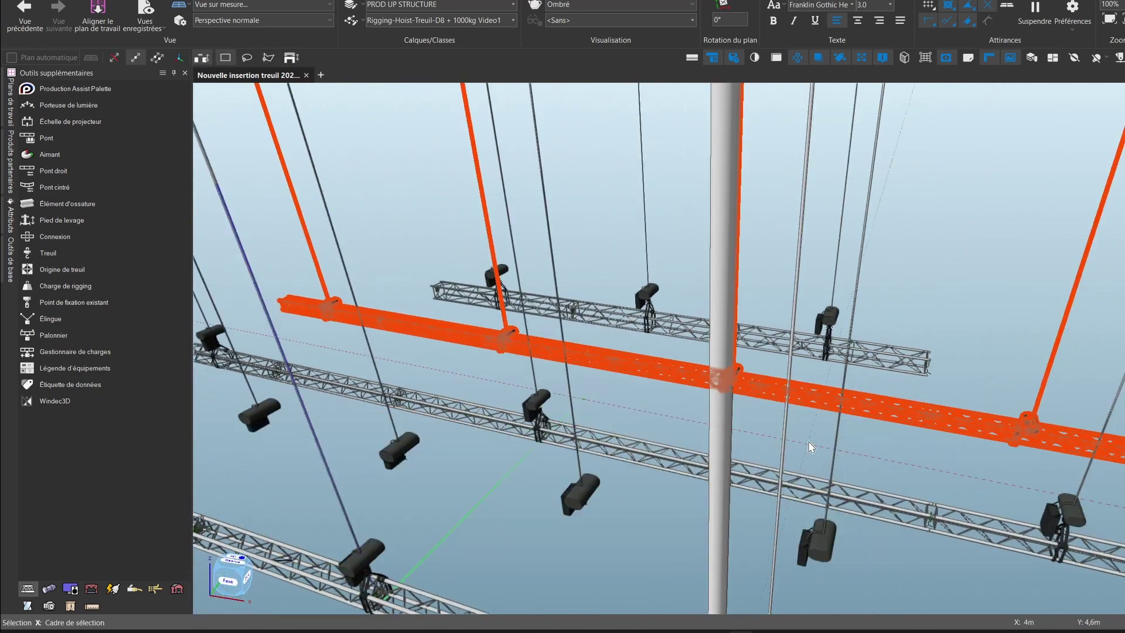